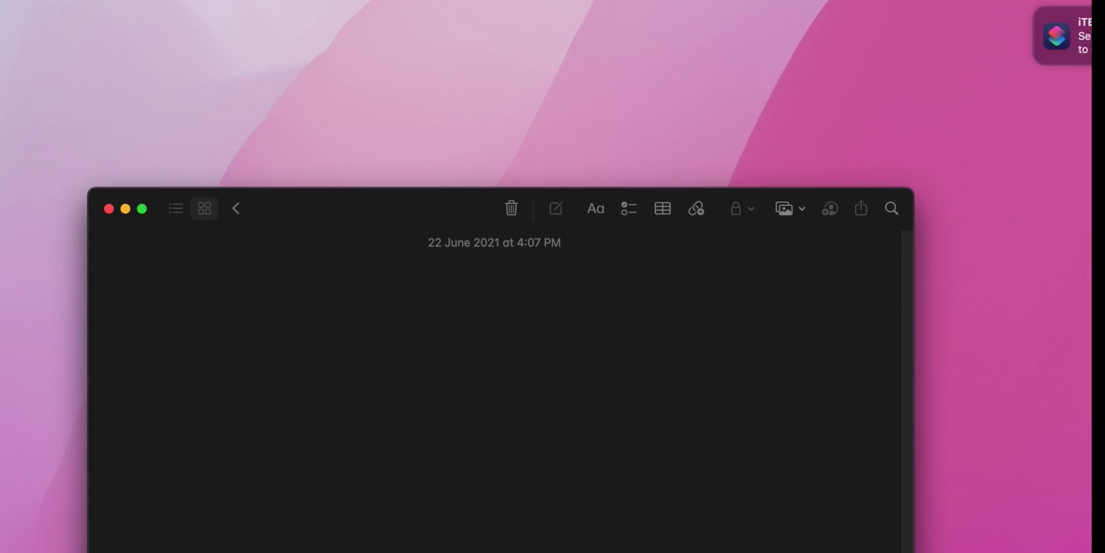
pyautogui.click(221, 395)
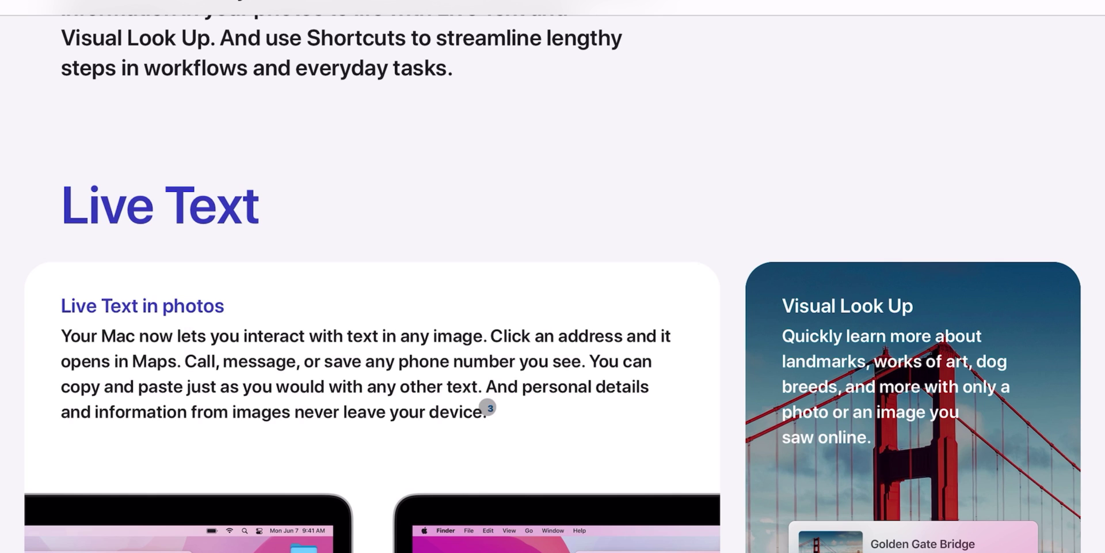
# - Follow the Live Text footnote link on the macOS Monterey preview page and highlight footnote 3
pyautogui.click(488, 409)
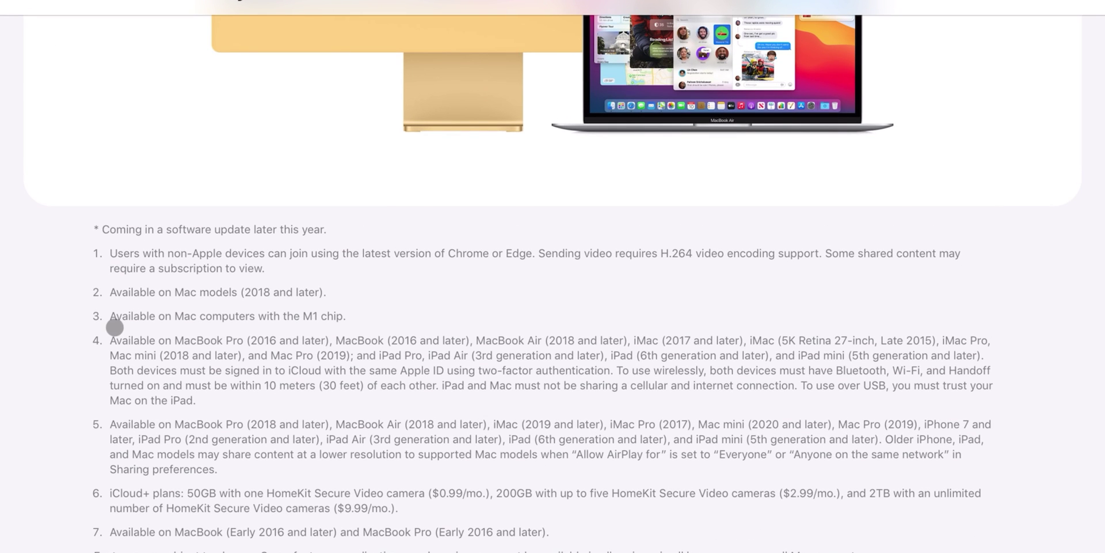
pyautogui.moveTo(110, 316); pyautogui.dragTo(407, 316)
pyautogui.click(408, 317)
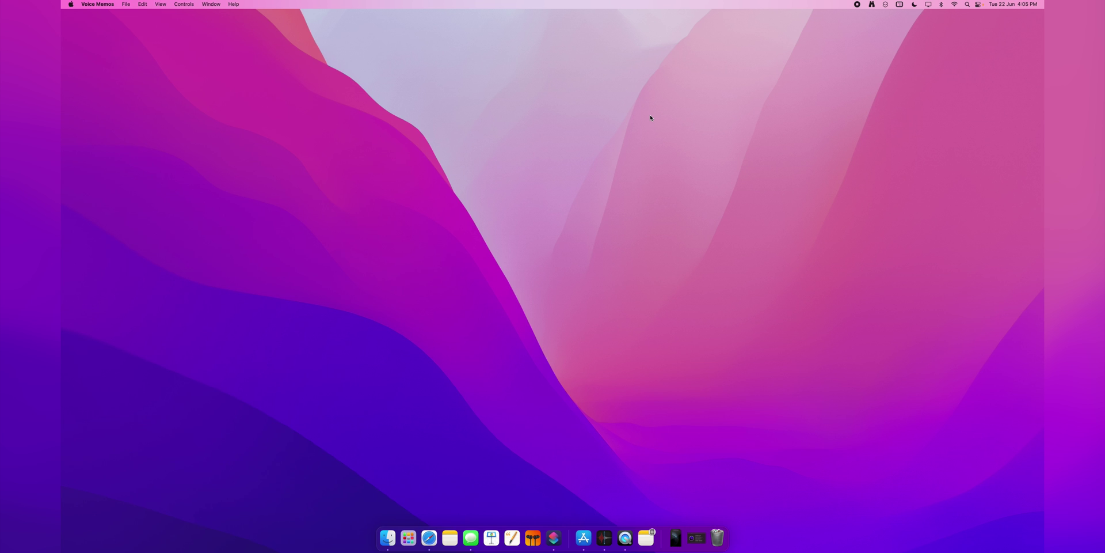
# - Bring up the Shortcuts app's New Shortcut 9 window
pyautogui.rightClick(554, 538)
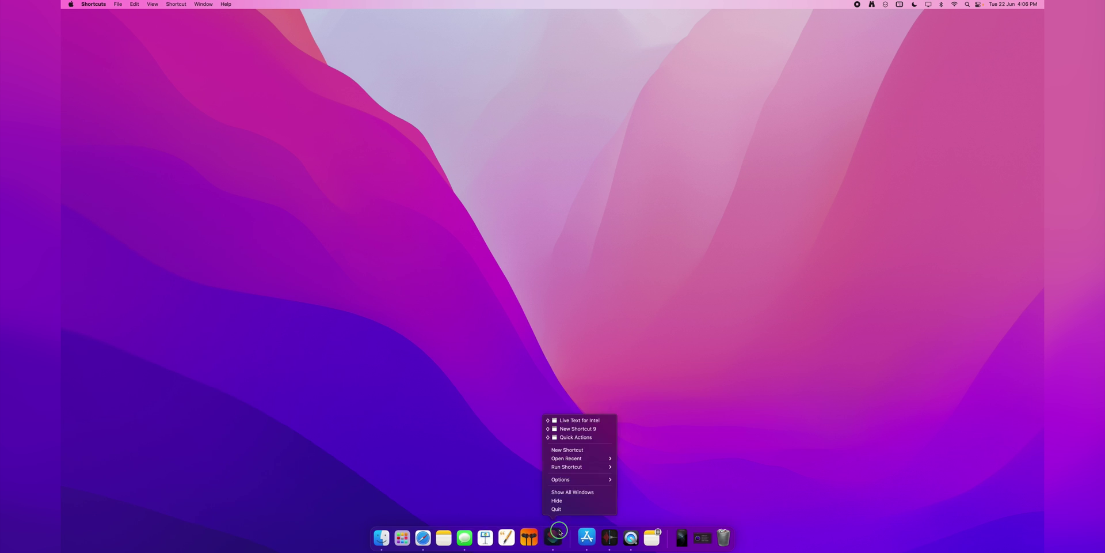
pyautogui.click(576, 429)
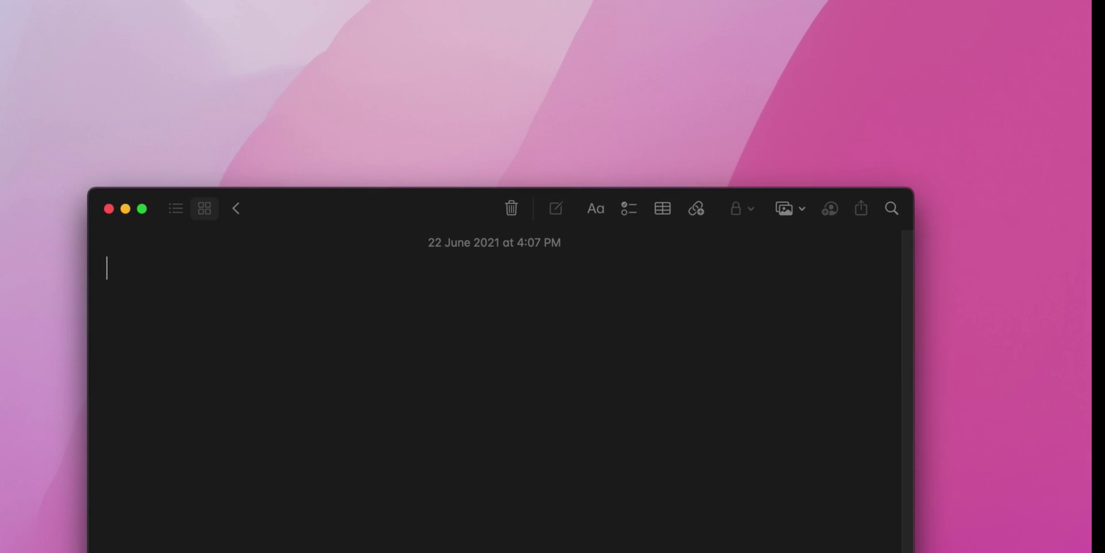
# - Enter "Processor 3.4 GHz Quad-Core Intel Core i5" in the empty note in Notes
pyautogui.write('Processor 3.4 GHz Quad-Core Intel Core i5')
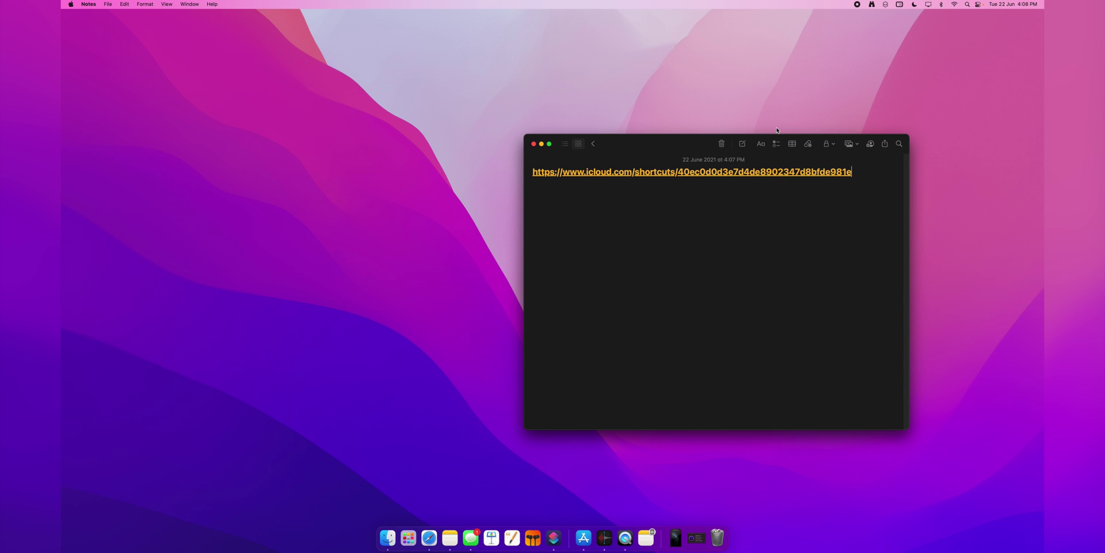
# - Try to add the Live Text for Intel shortcut from the iCloud link in the note, cancelling the replacement of the existing copy
pyautogui.click(754, 173)
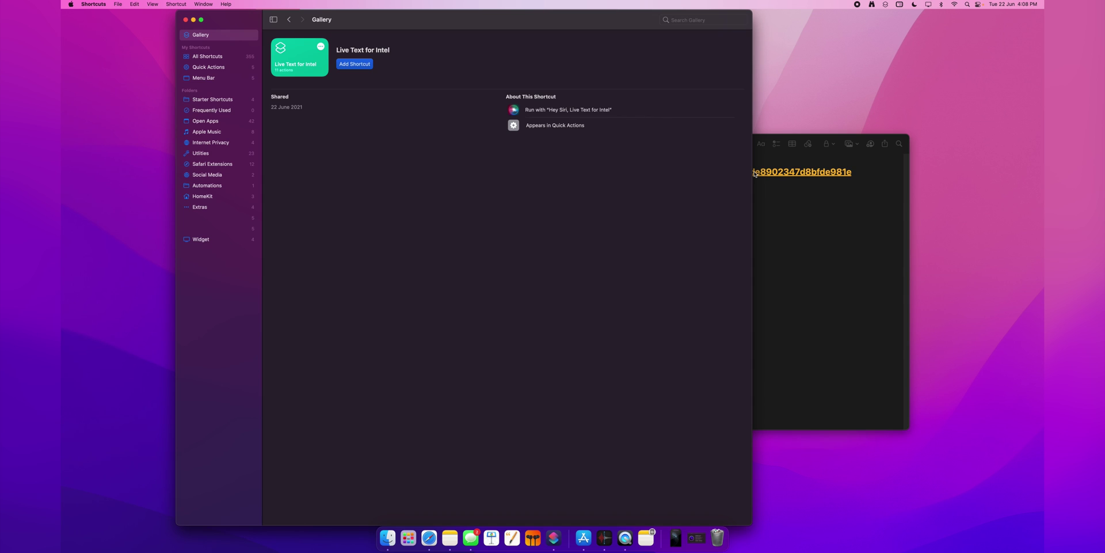
pyautogui.click(354, 65)
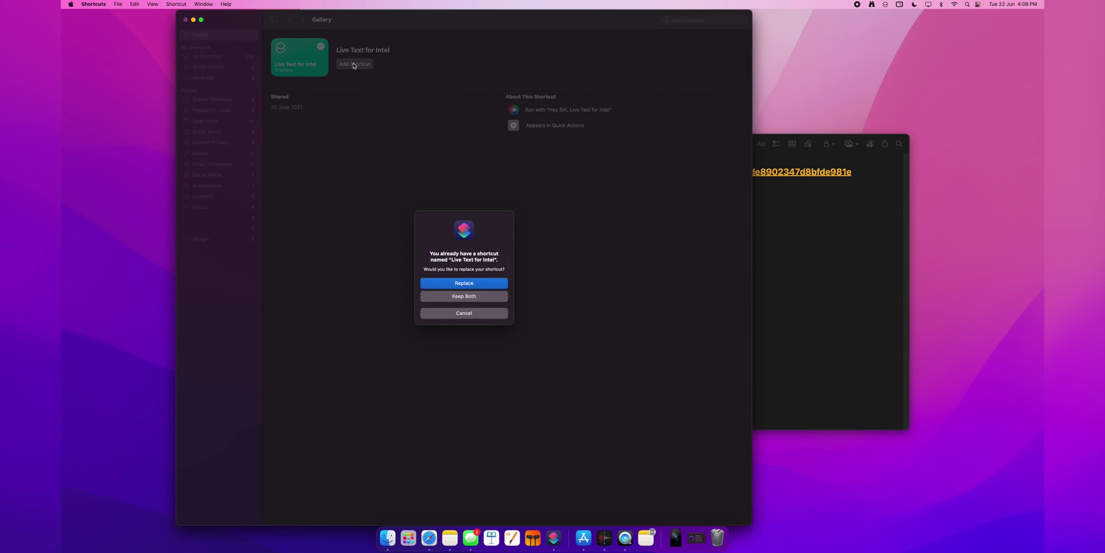
pyautogui.click(468, 316)
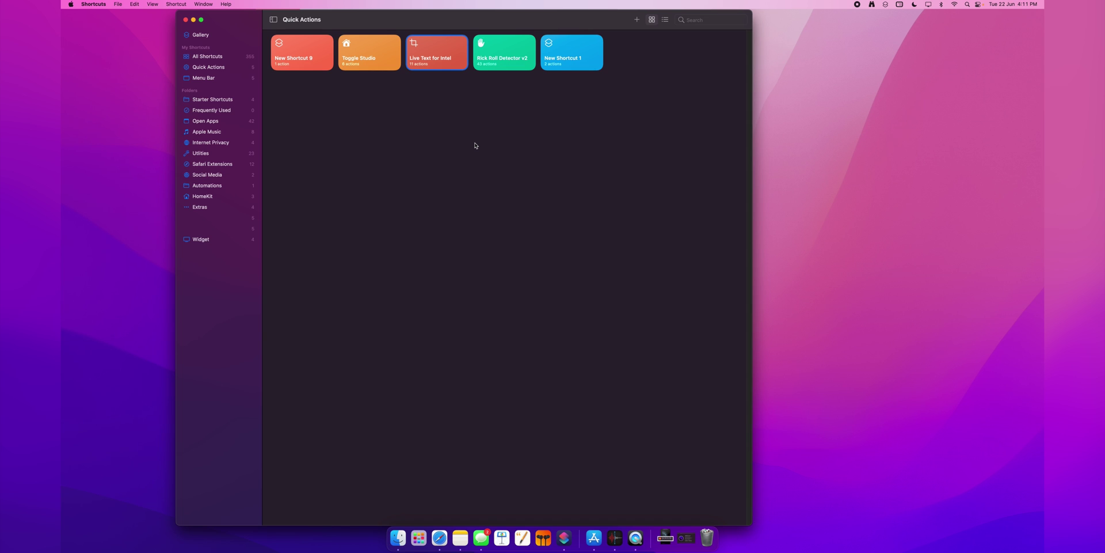
# - Open the Live Text for Intel shortcut from the Quick Actions collection for editing
pyautogui.click(225, 67)
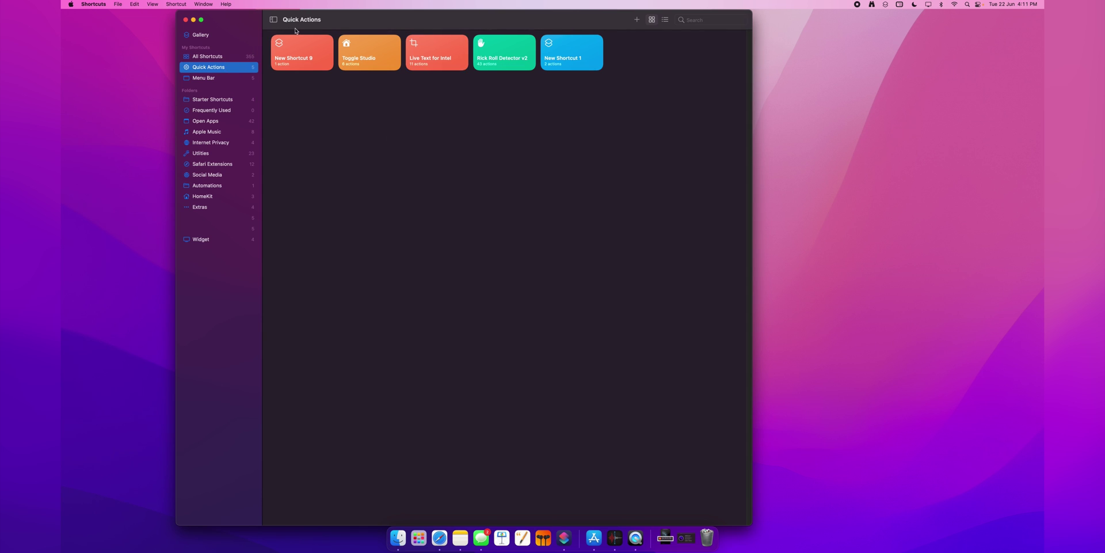
pyautogui.moveTo(417, 53)
pyautogui.doubleClick(452, 57)
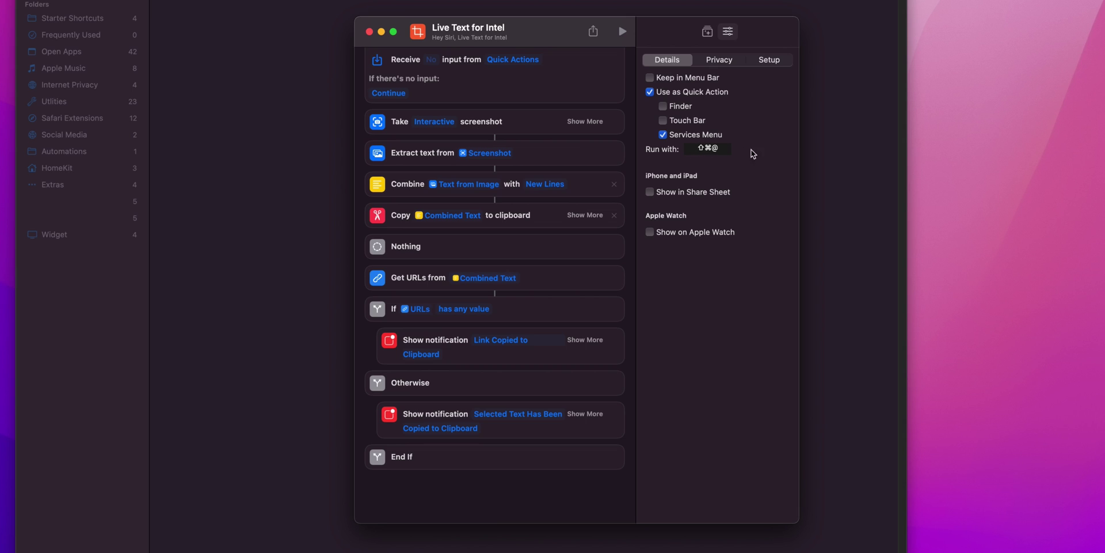
# - Capture the shortcut's title and subtitle with Live Text for Intel, paste the text into the empty note in Notes, and hide Notes
pyautogui.press('super+shift+2')
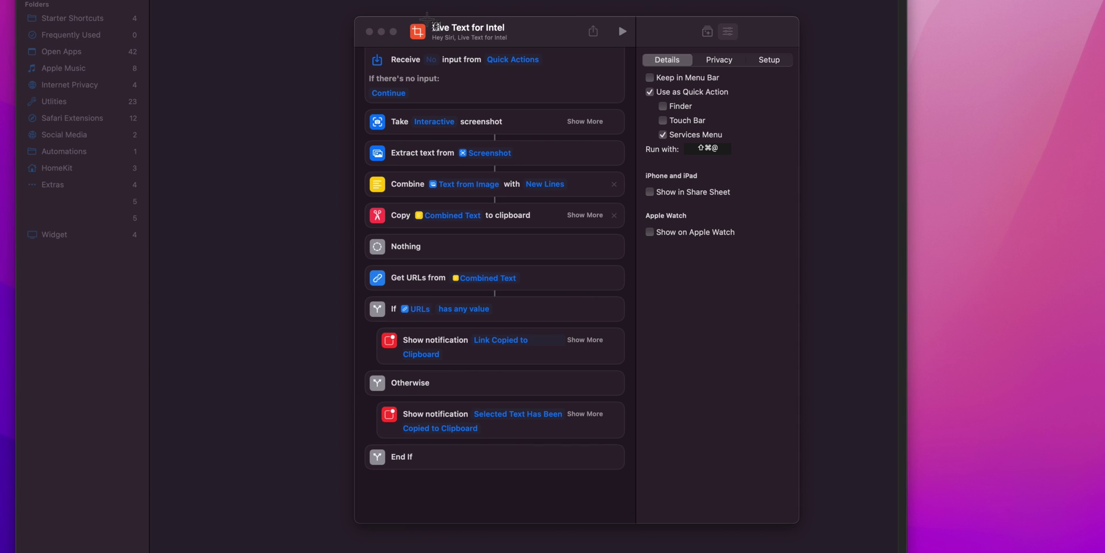
pyautogui.moveTo(427, 19); pyautogui.dragTo(478, 36)
pyautogui.press('super+Tab')
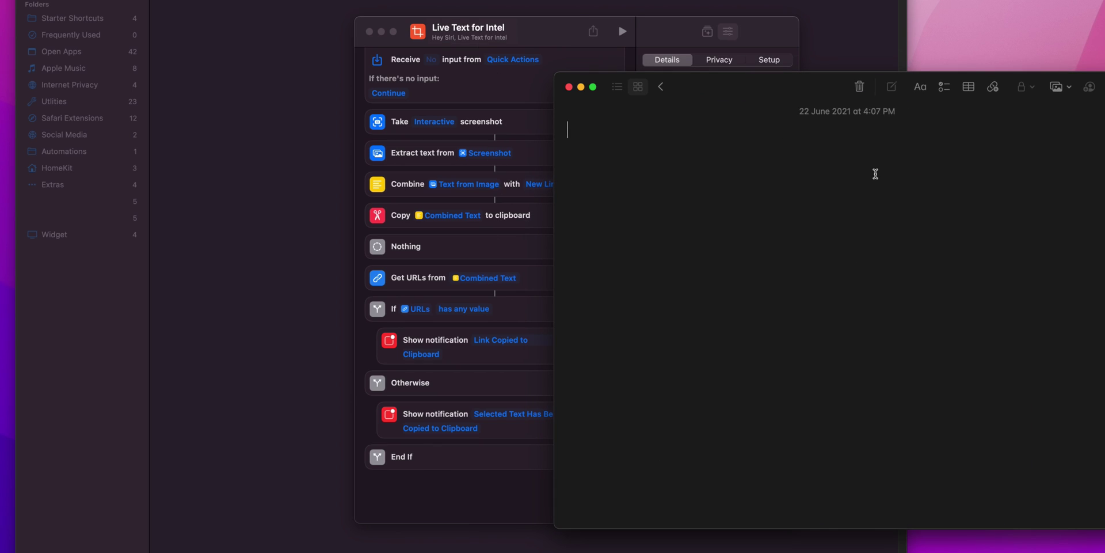
pyautogui.write('Live Text for Intel Hey Siri, Live Text for Intel')
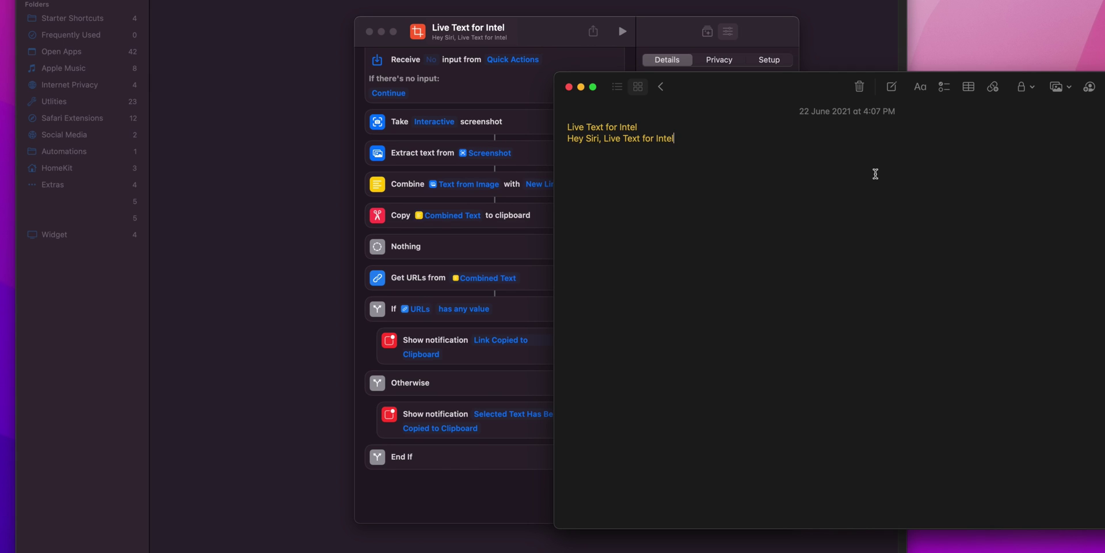
pyautogui.press('super+h')
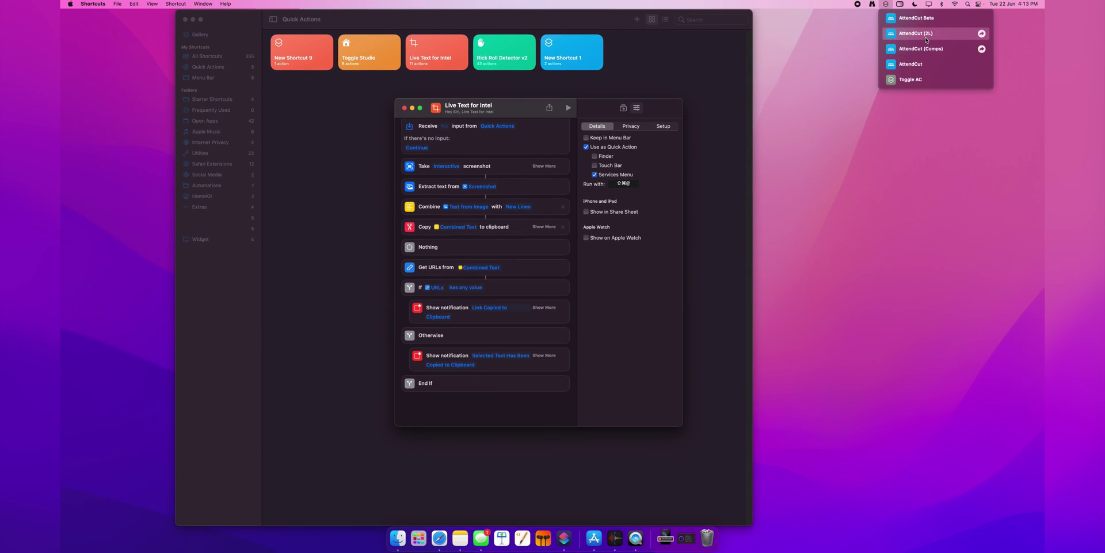
pyautogui.click(908, 28)
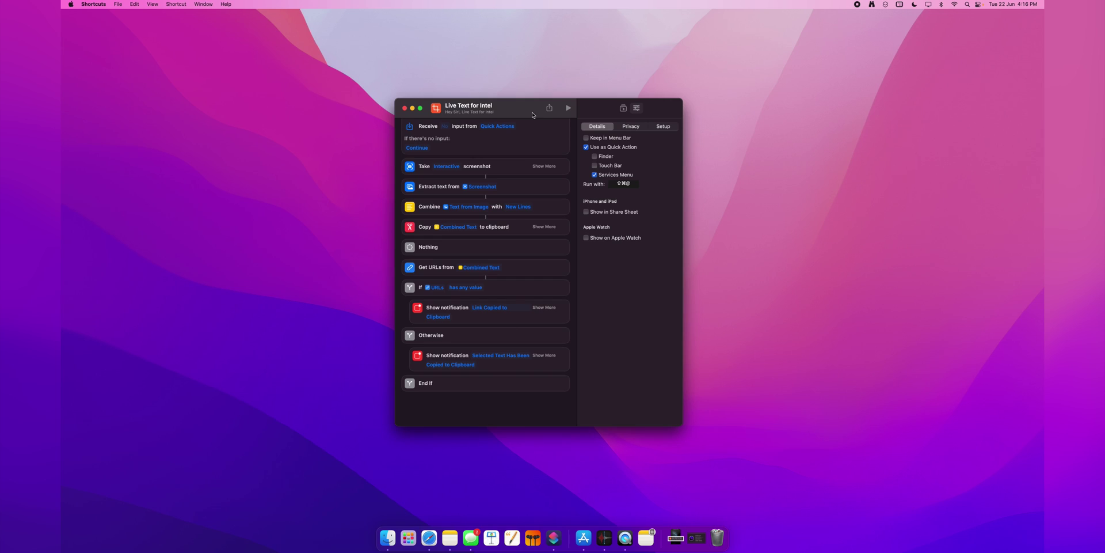
# - Turn off the Do Not Disturb focus and return to the Live Text for Intel editor
pyautogui.click(915, 5)
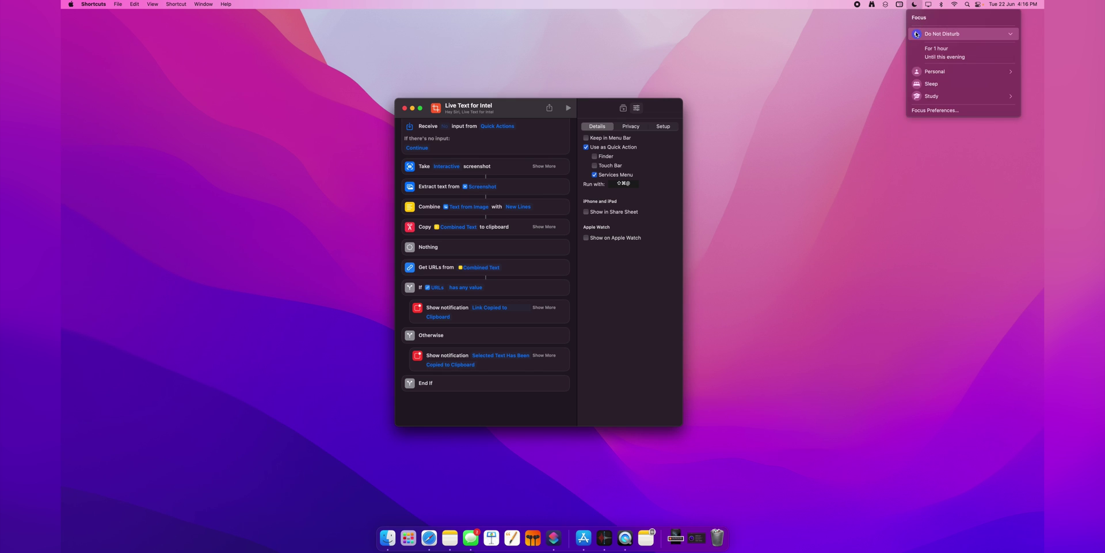
pyautogui.click(915, 34)
pyautogui.click(521, 110)
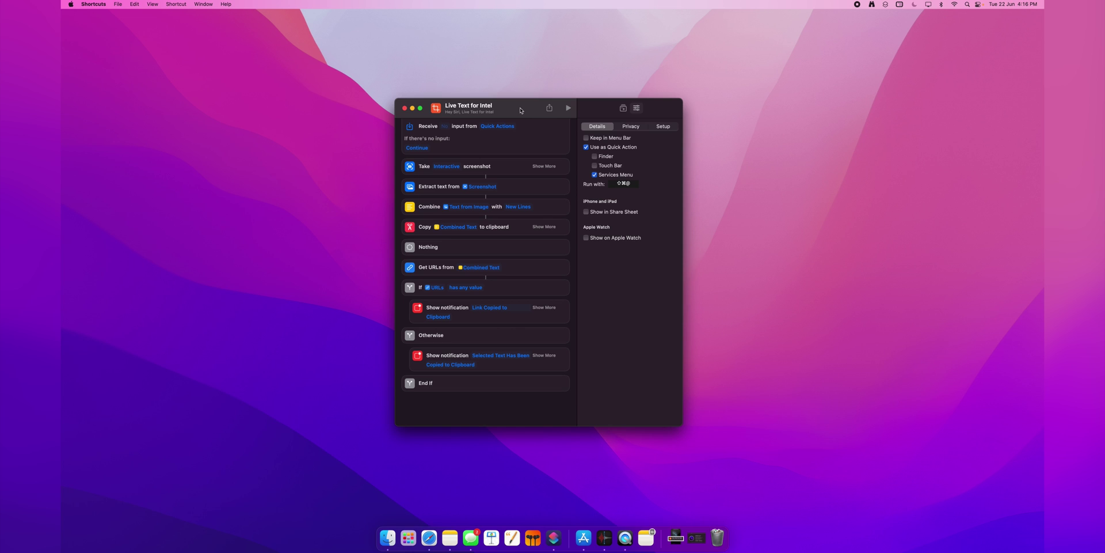
# - Run the Live Text for Intel shortcut again on the title area of its editor window
pyautogui.press('super+shift+2')
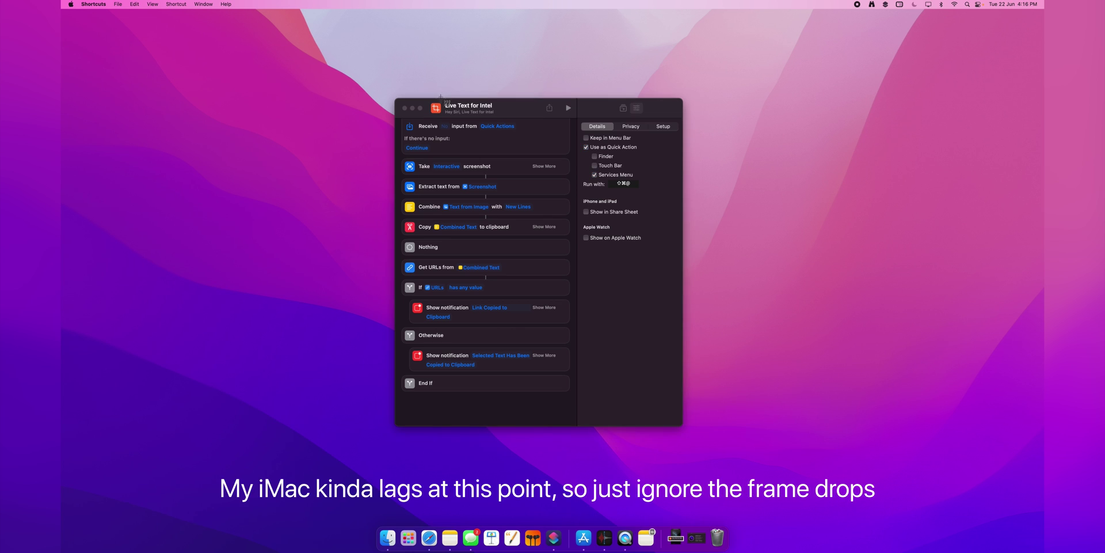
pyautogui.moveTo(496, 115); pyautogui.dragTo(497, 116)
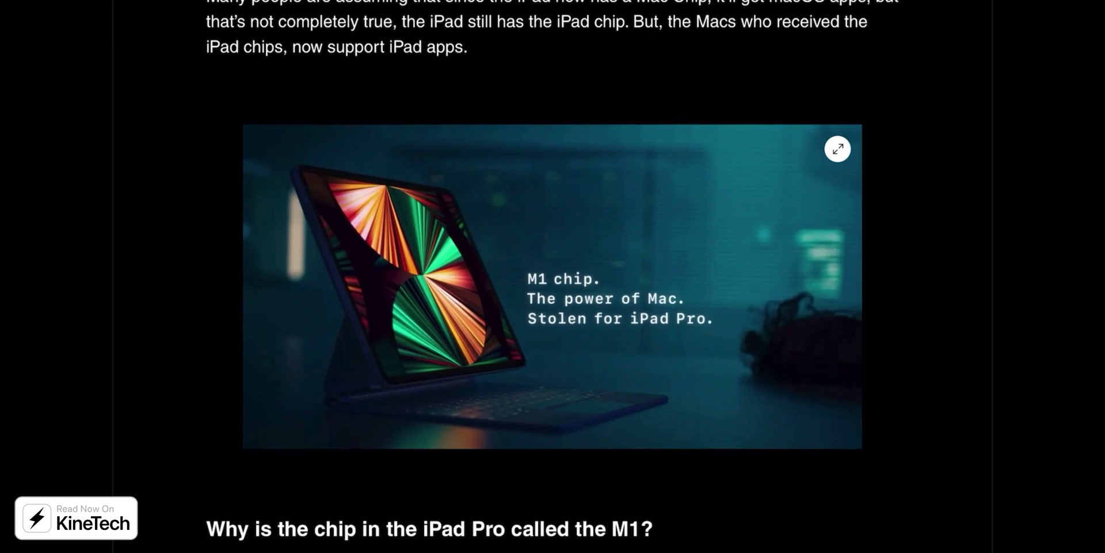
# - Select the text "M1 chip. The power of Mac. Stolen for iPad Pro." in the article image and look it up
pyautogui.doubleClick(538, 279)
pyautogui.moveTo(552, 288); pyautogui.dragTo(715, 322)
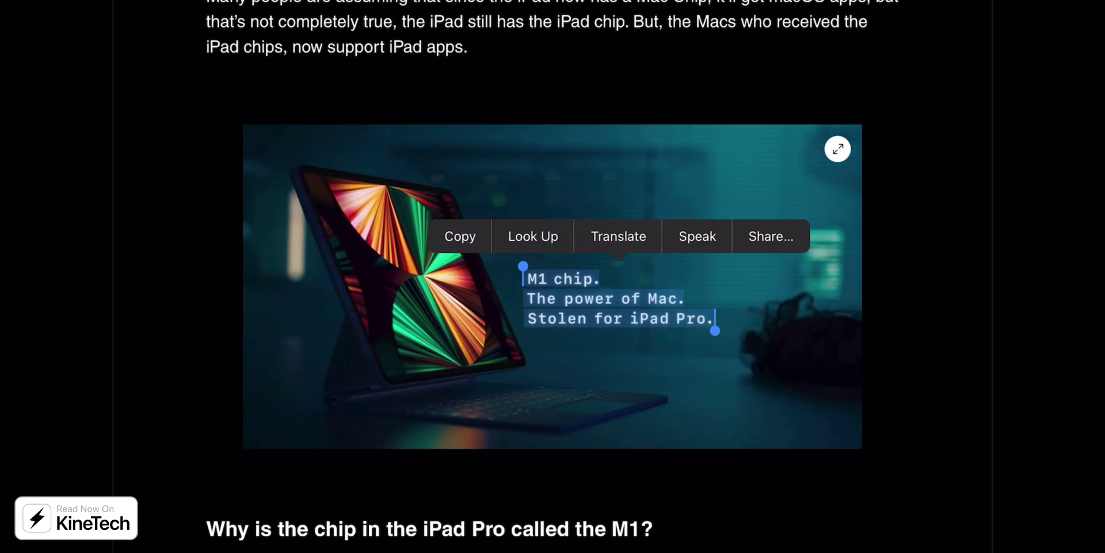
pyautogui.click(533, 236)
pyautogui.click(533, 236)
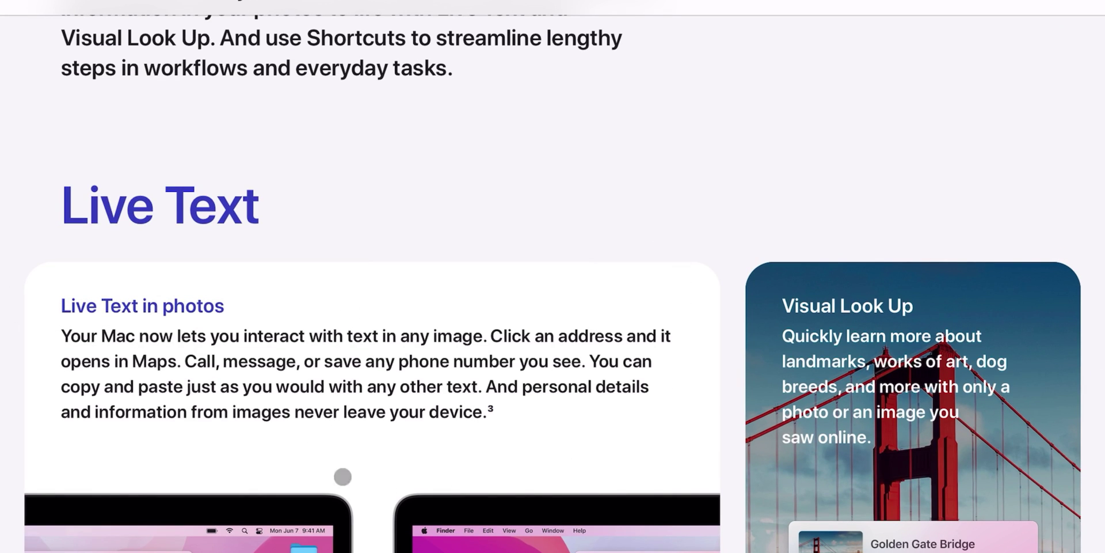
# - Go to the Live Text footnote on the macOS Monterey preview page and highlight the line about availability on M1 Macs
pyautogui.click(491, 411)
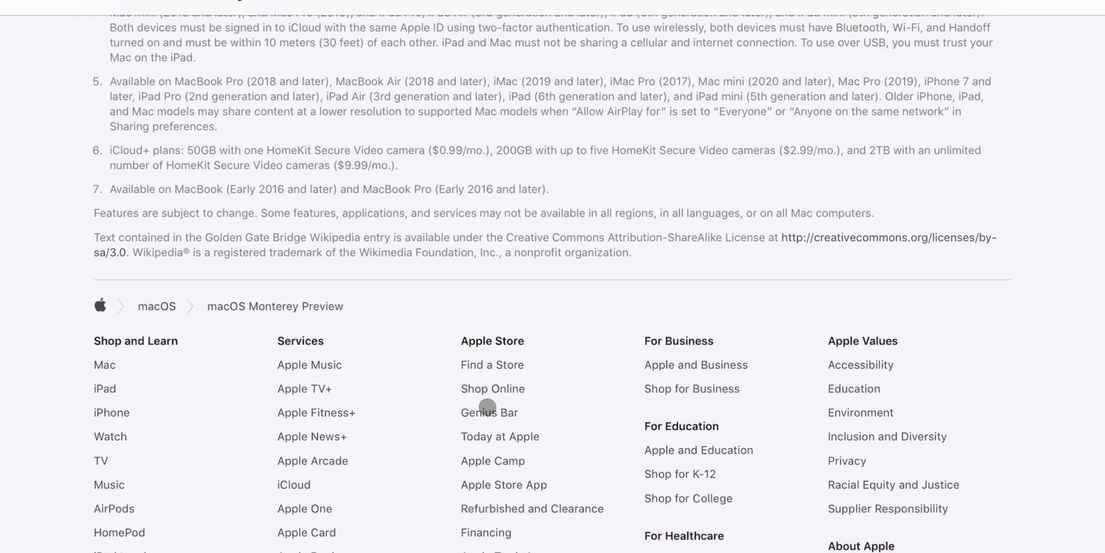
pyautogui.scroll(6, 437, 386)
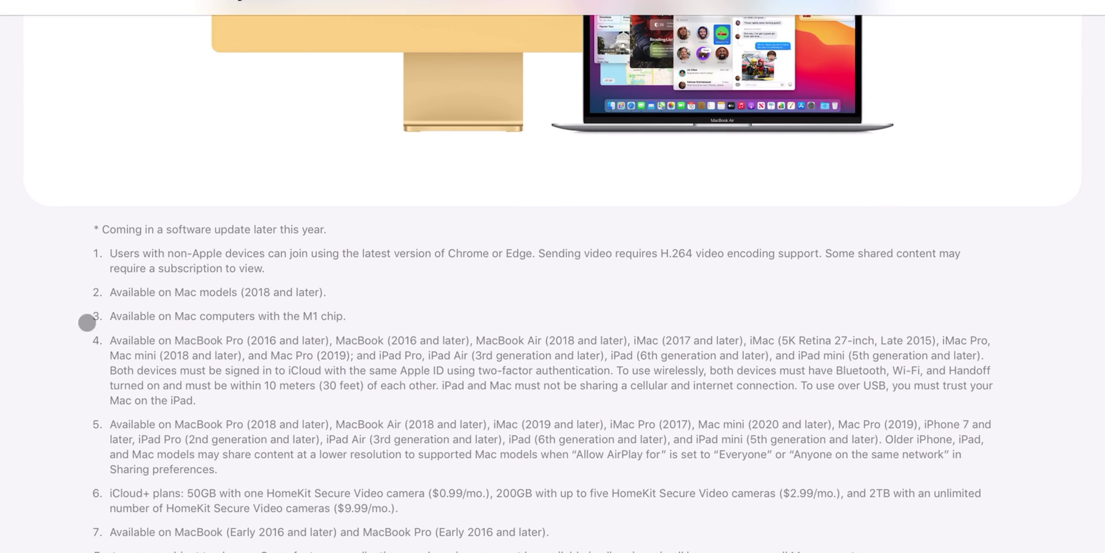
pyautogui.moveTo(109, 317); pyautogui.dragTo(405, 316)
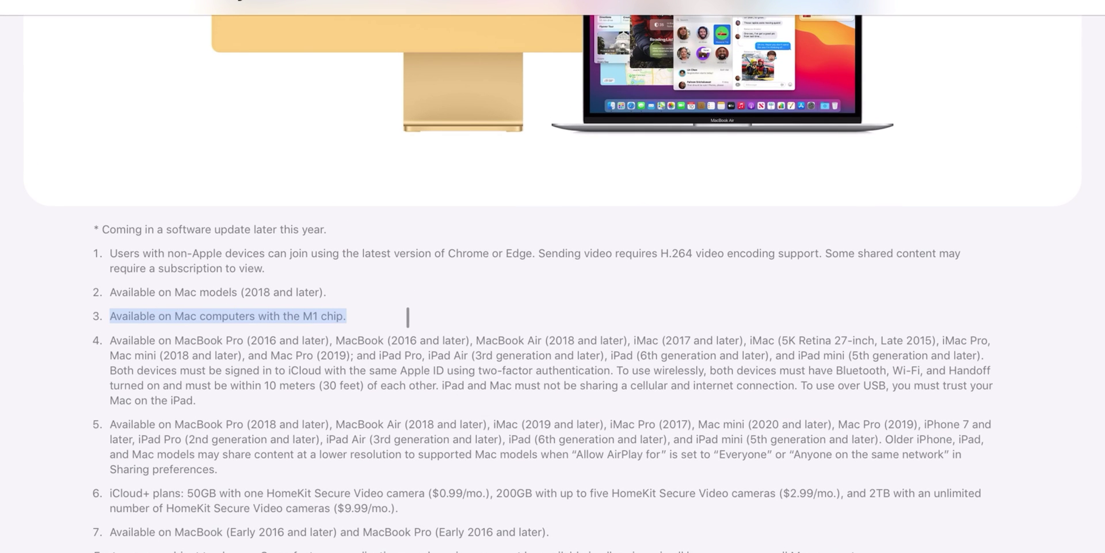
pyautogui.click(408, 316)
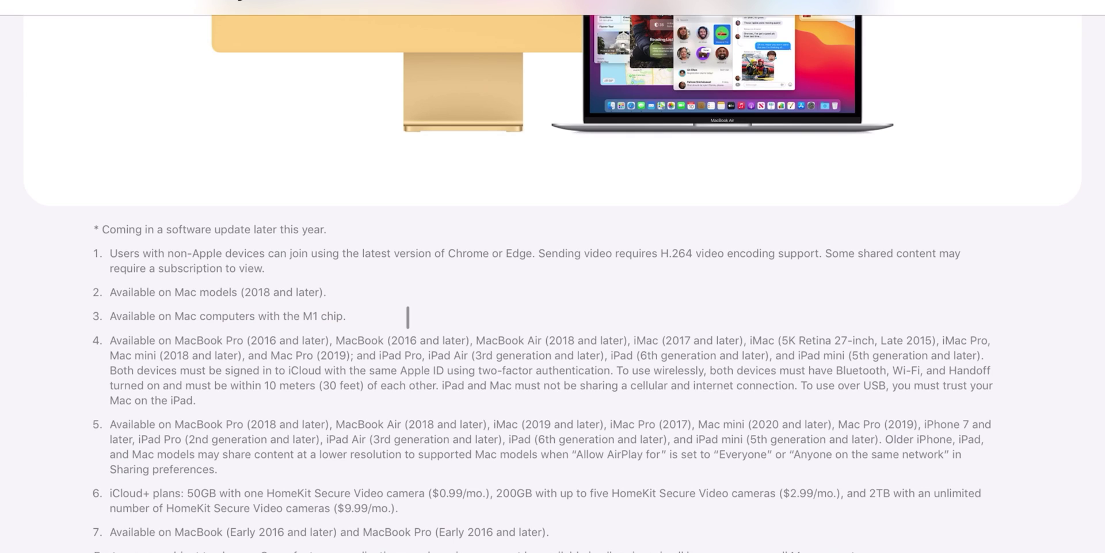